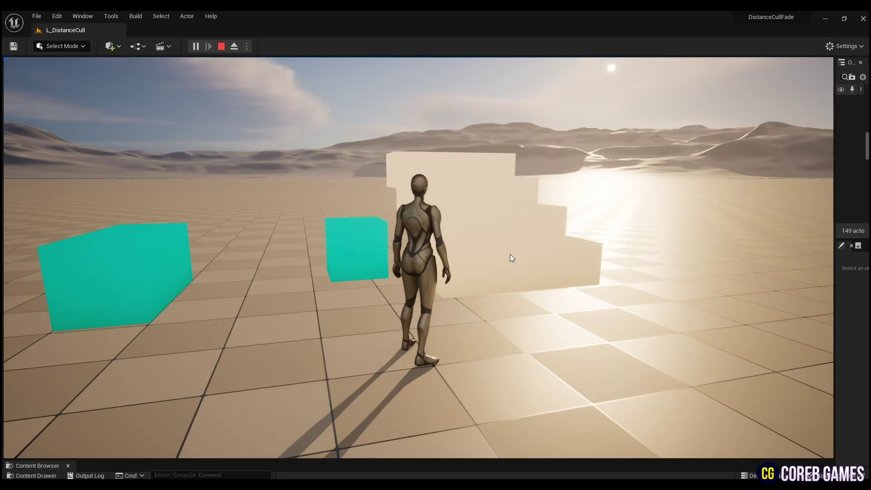
Stop Play-in-Editor and create a new material M_DistanceCull in the Material folder.
{"action": "key", "text": "alt+p"}
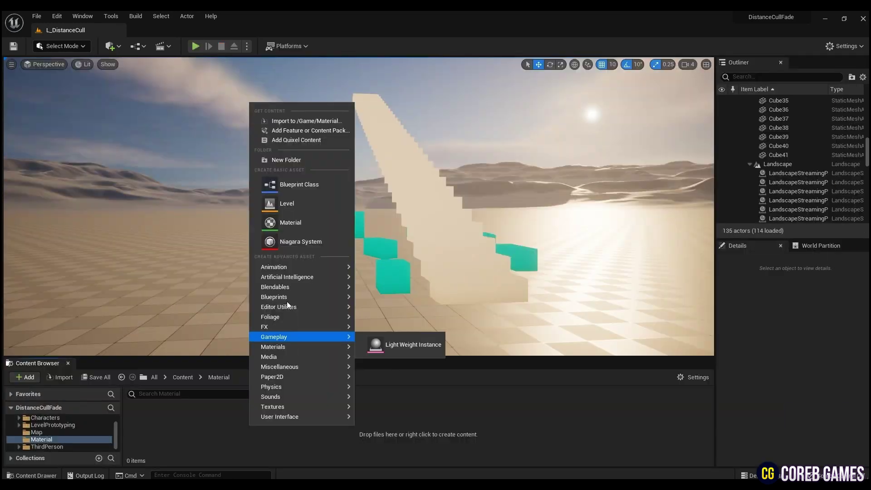
{"action": "left_click", "coordinate": [293, 225]}
{"action": "type", "text": "M_DistanceCull"}
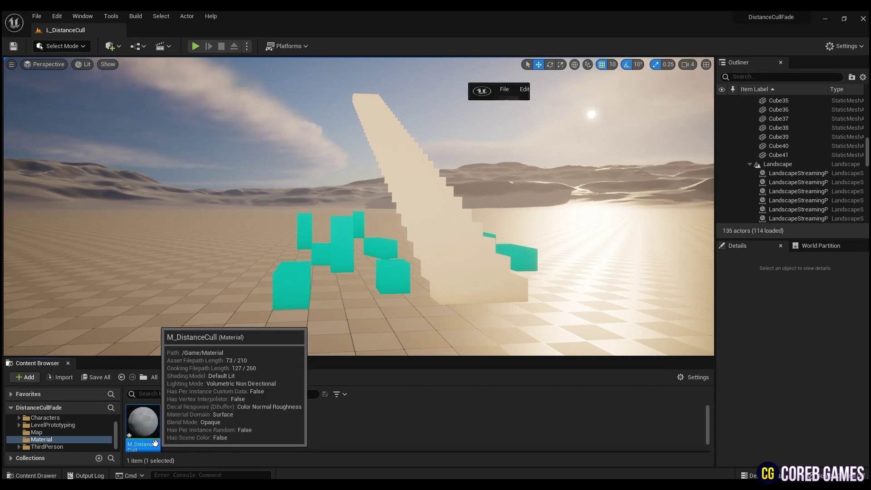
Open M_DistanceCull and add a Distance Cull Fade node to its graph.
{"action": "double_click", "coordinate": [143, 425]}
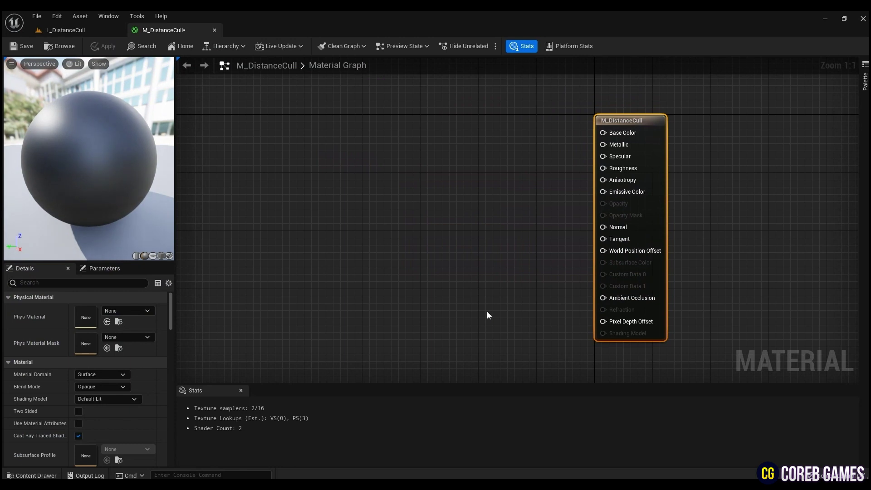
{"action": "right_click", "coordinate": [398, 189]}
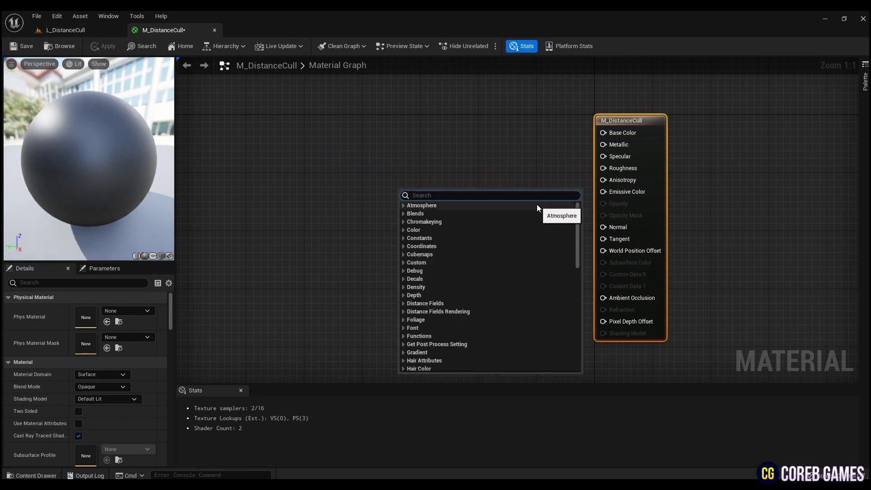
{"action": "type", "text": "disc"}
{"action": "key", "text": "BackSpace"}
{"action": "type", "text": "t"}
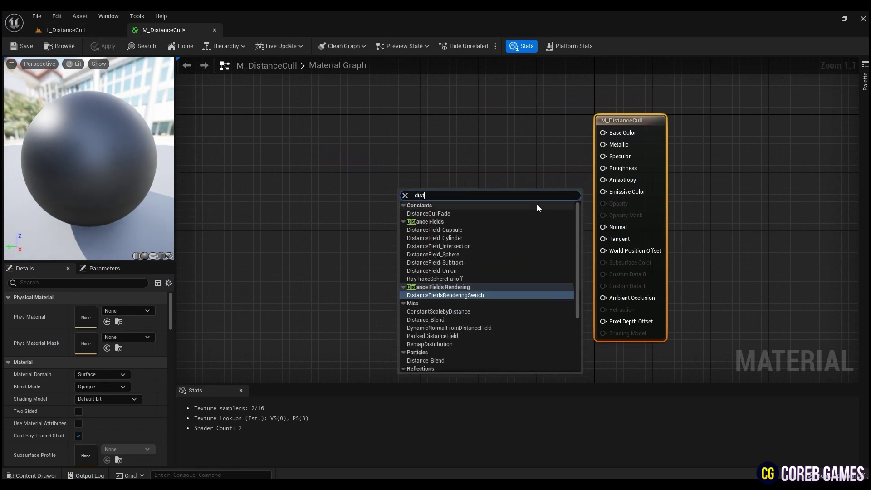
{"action": "type", "text": "ance"}
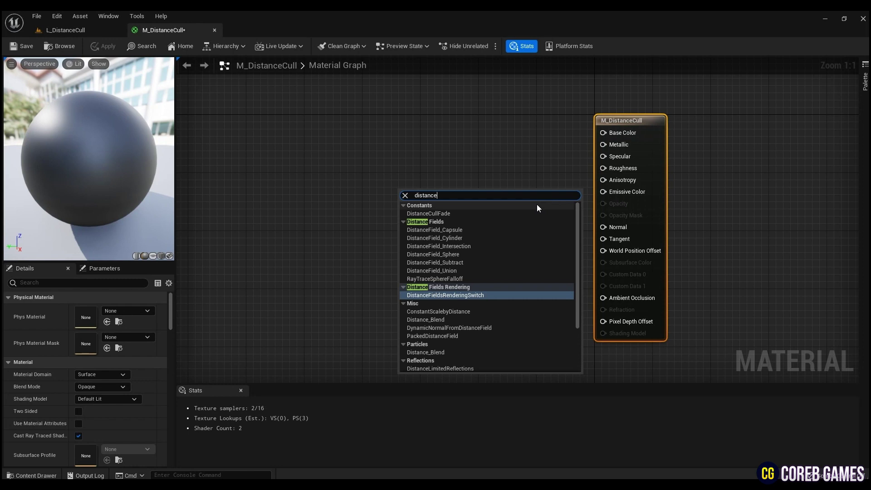
{"action": "type", "text": "cull"}
{"action": "key", "text": "Return"}
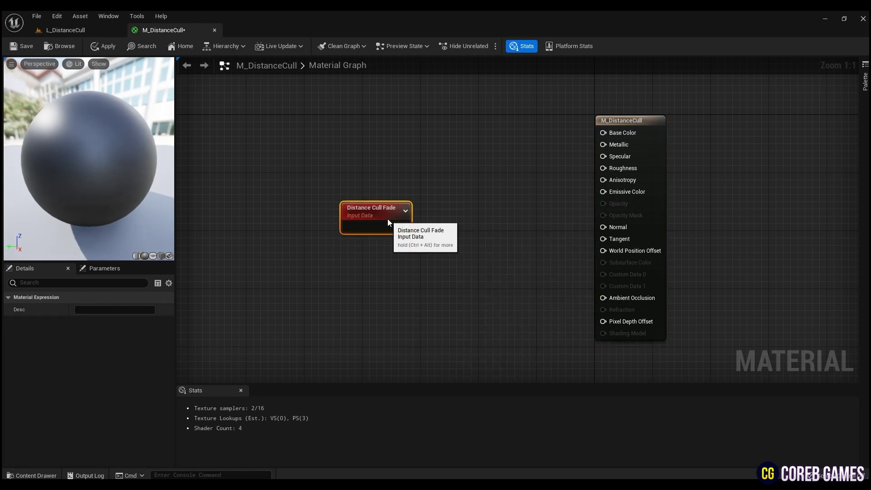
{"action": "left_click_drag", "start_coordinate": [446, 207], "coordinate": [367, 257]}
{"action": "left_click", "coordinate": [464, 246]}
{"action": "right_click_drag", "start_coordinate": [481, 208], "coordinate": [485, 223]}
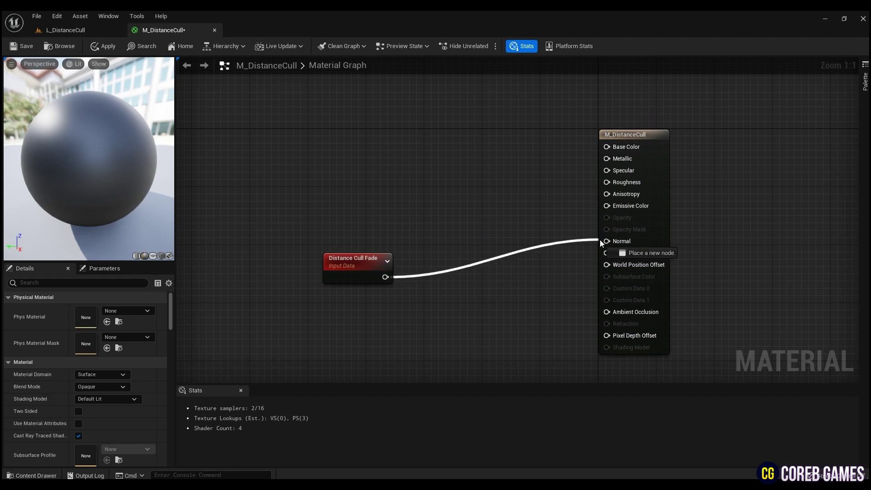
Set Blend Mode to Translucent and wire Distance Cull Fade into Opacity.
{"action": "left_click_drag", "start_coordinate": [385, 278], "coordinate": [607, 241]}
{"action": "left_click", "coordinate": [113, 387]}
{"action": "left_click", "coordinate": [93, 413]}
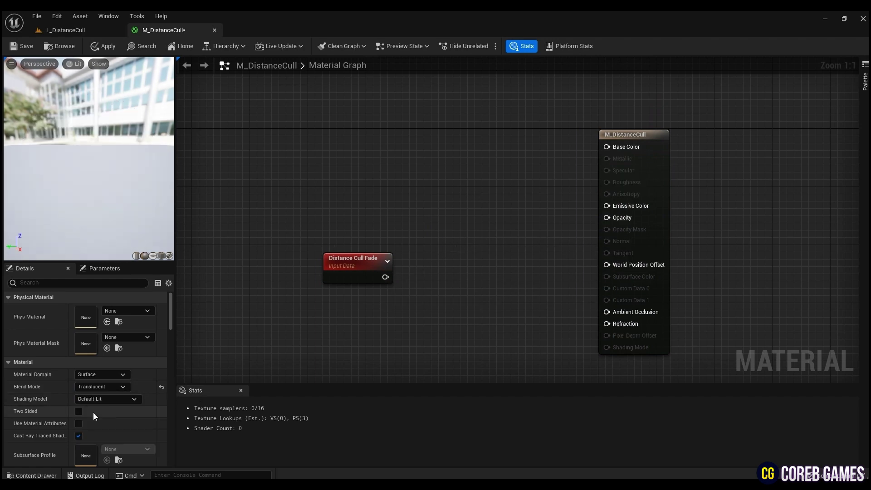
{"action": "left_click_drag", "start_coordinate": [600, 233], "coordinate": [606, 219]}
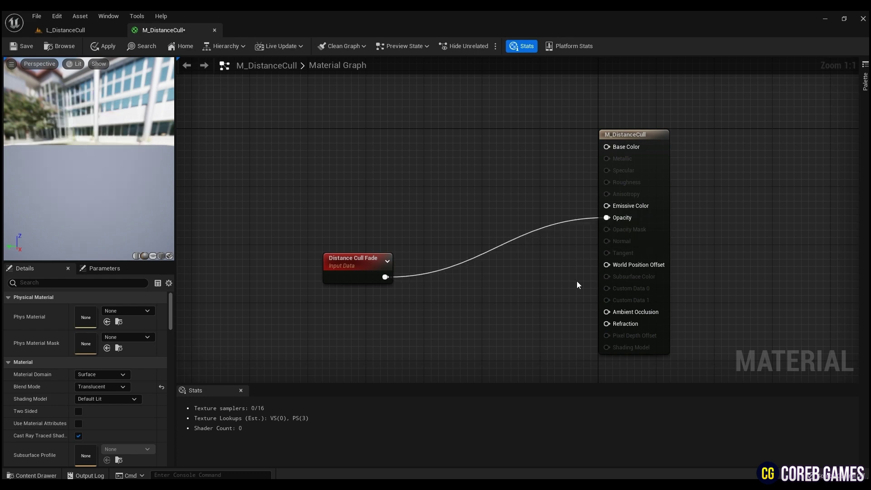
Add a Constant4Vector colour node wired into Base Color.
{"action": "left_click", "coordinate": [421, 127]}
{"action": "left_click_drag", "start_coordinate": [481, 146], "coordinate": [606, 146]}
{"action": "left_click_drag", "start_coordinate": [459, 177], "coordinate": [424, 153]}
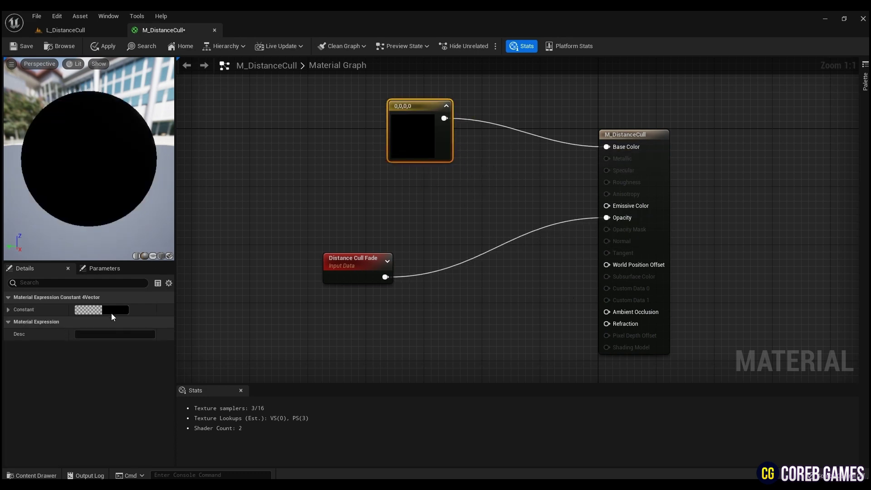
Make the constant purple at full brightness and save the material.
{"action": "left_click", "coordinate": [112, 311]}
{"action": "left_click", "coordinate": [162, 277]}
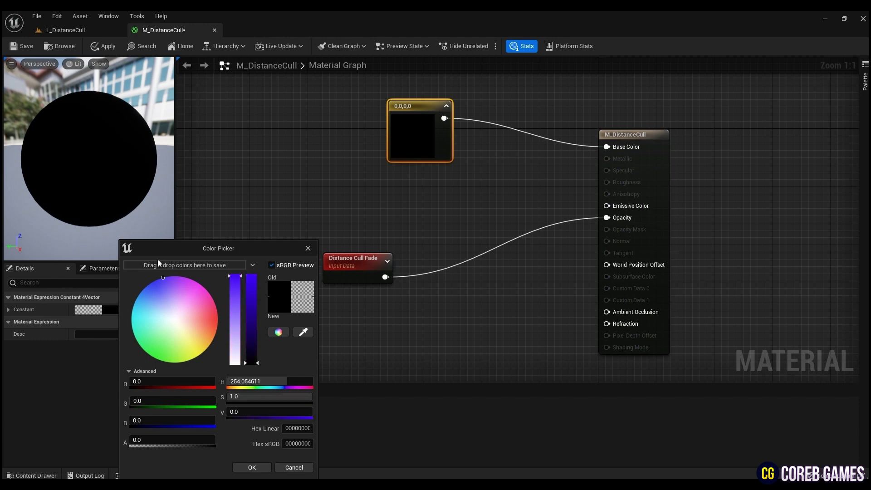
{"action": "key", "text": "Return"}
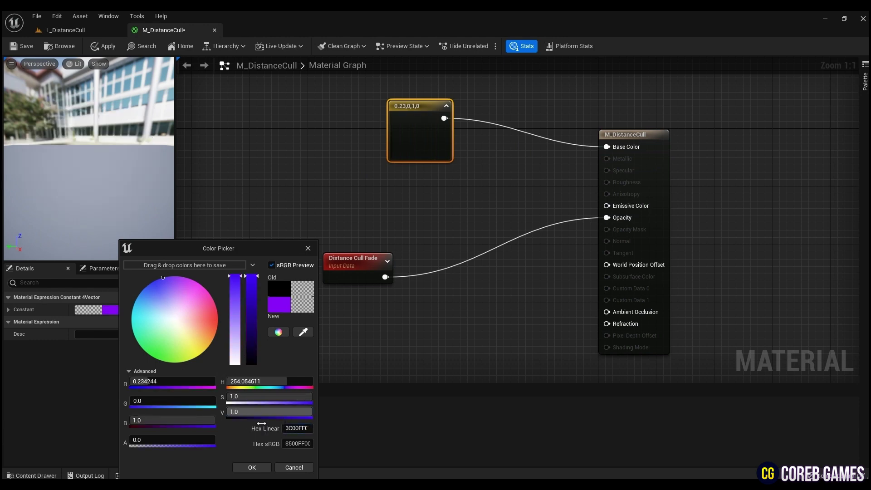
{"action": "left_click", "coordinate": [252, 467]}
{"action": "left_click", "coordinate": [30, 48]}
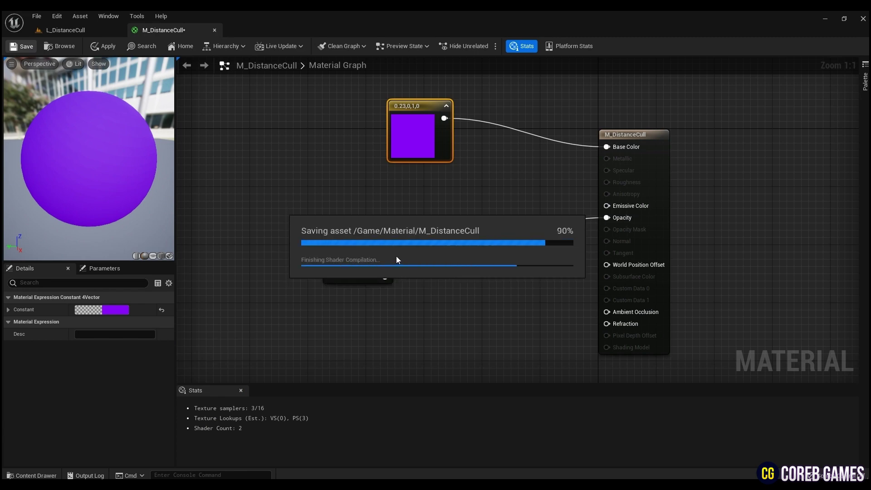
Place a sphere in L_DistanceCull at scale 2, snapped to the floor and shifted sideways.
{"action": "left_click", "coordinate": [60, 29]}
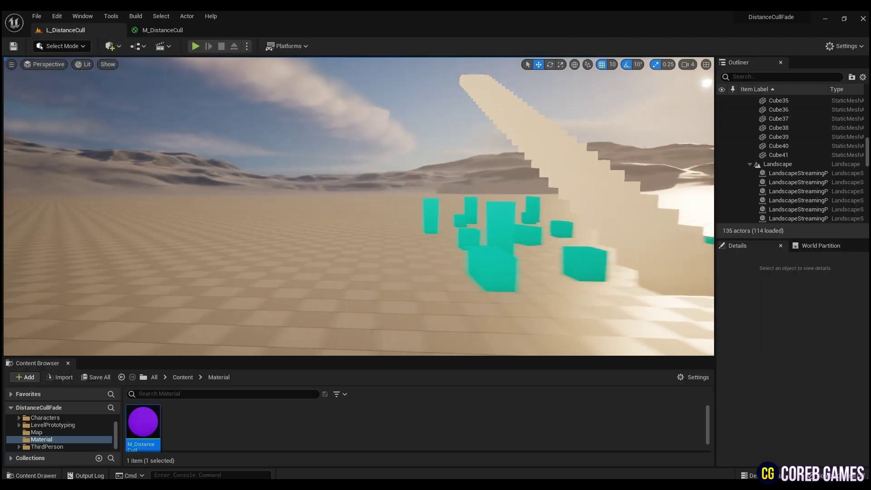
{"action": "left_click", "coordinate": [117, 46]}
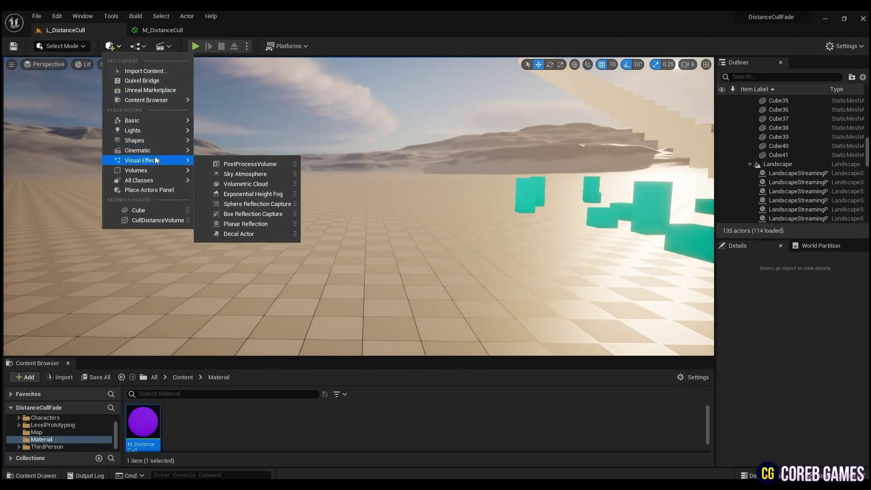
{"action": "left_click", "coordinate": [225, 153]}
{"action": "scroll", "coordinate": [830, 365], "scroll_direction": "up", "scroll_amount": 5}
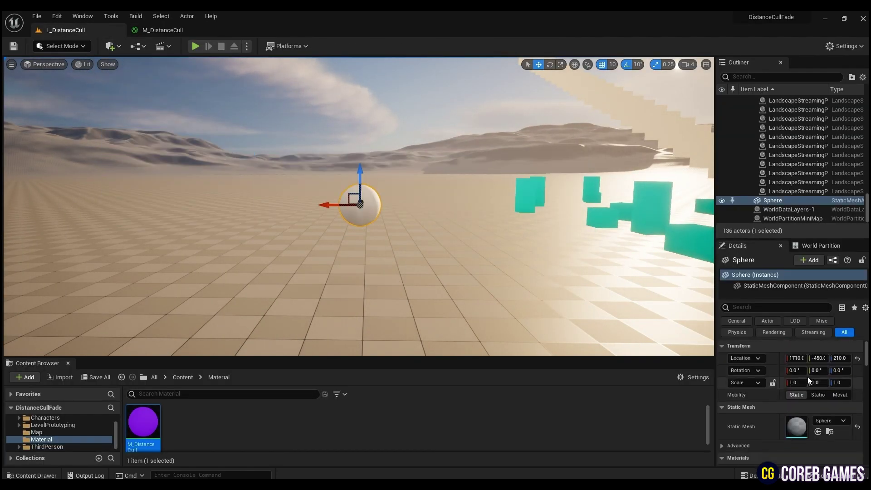
{"action": "key", "text": "Return"}
{"action": "right_click_drag", "start_coordinate": [408, 205], "coordinate": [301, 181]}
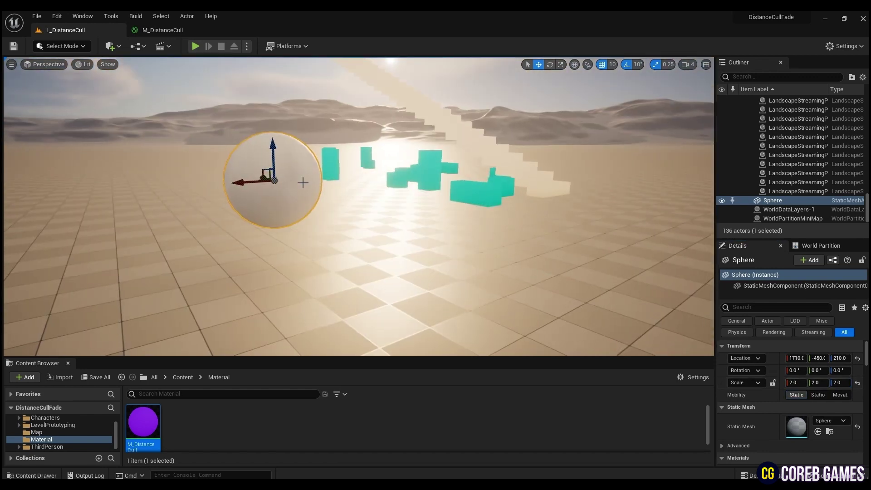
{"action": "key", "text": "End"}
{"action": "left_click_drag", "start_coordinate": [256, 240], "coordinate": [287, 235]}
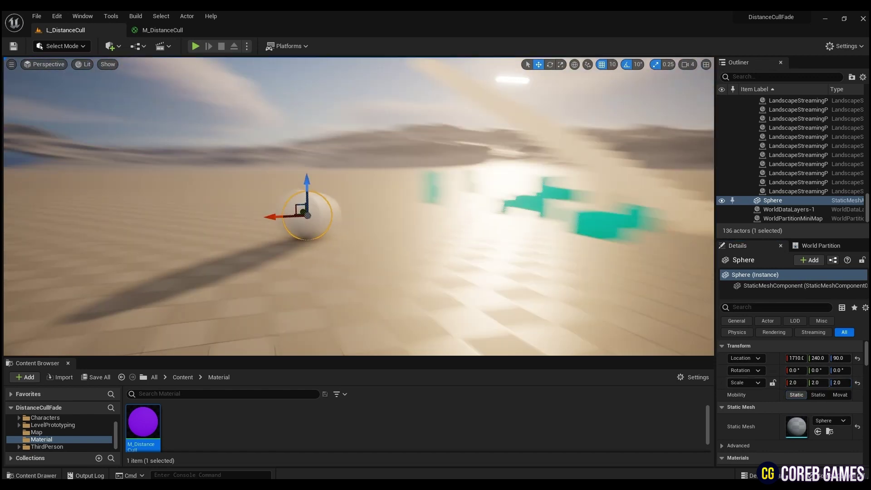
Apply the M_DistanceCull material to the sphere.
{"action": "right_click_drag", "start_coordinate": [286, 234], "coordinate": [208, 391]}
{"action": "left_click_drag", "start_coordinate": [208, 392], "coordinate": [310, 229]}
{"action": "right_click_drag", "start_coordinate": [310, 228], "coordinate": [357, 215]}
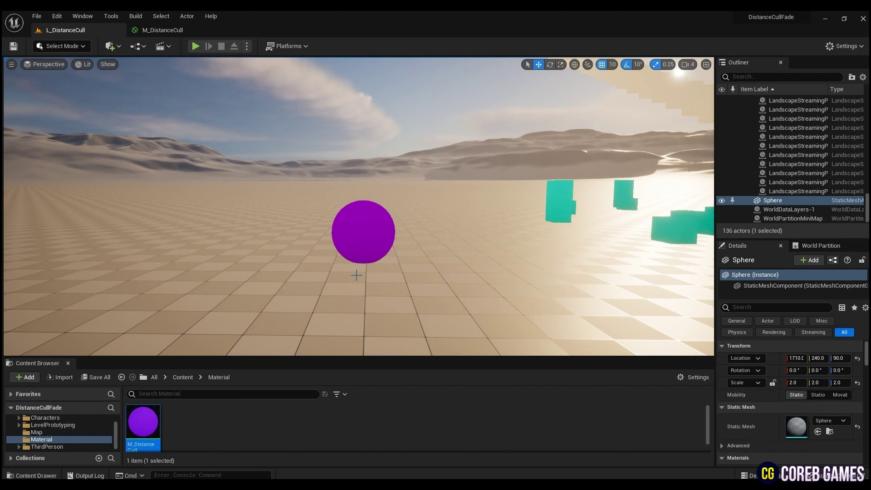
{"action": "scroll", "coordinate": [358, 214], "scroll_direction": "up", "scroll_amount": 4}
{"action": "scroll", "coordinate": [358, 214], "scroll_direction": "up", "scroll_amount": 3}
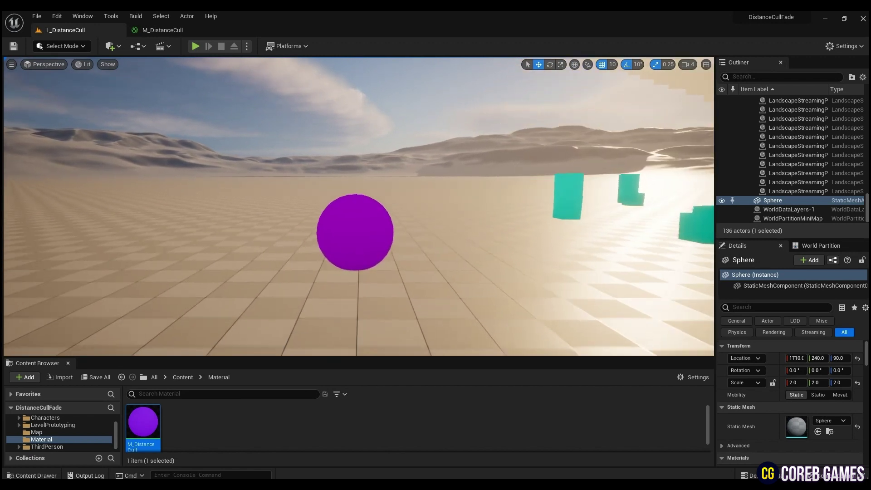
Add a Cull Distance Volume and move it onto the sphere.
{"action": "left_click", "coordinate": [123, 47]}
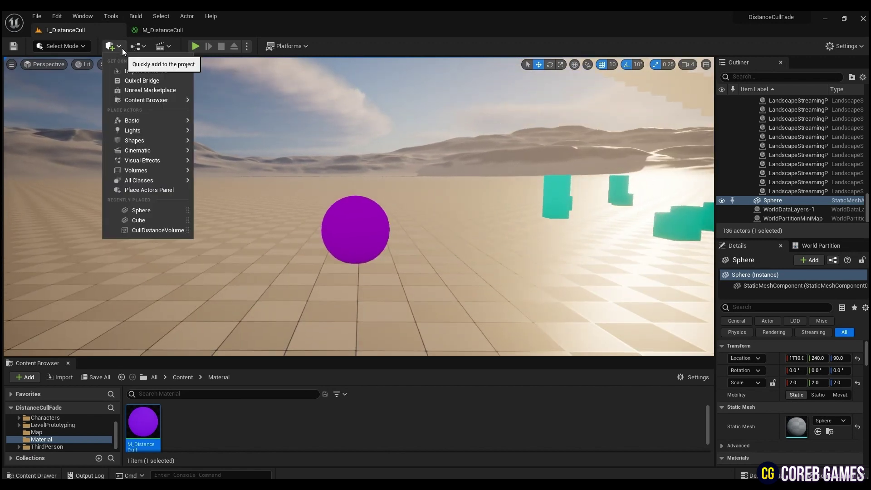
{"action": "type", "text": "cull"}
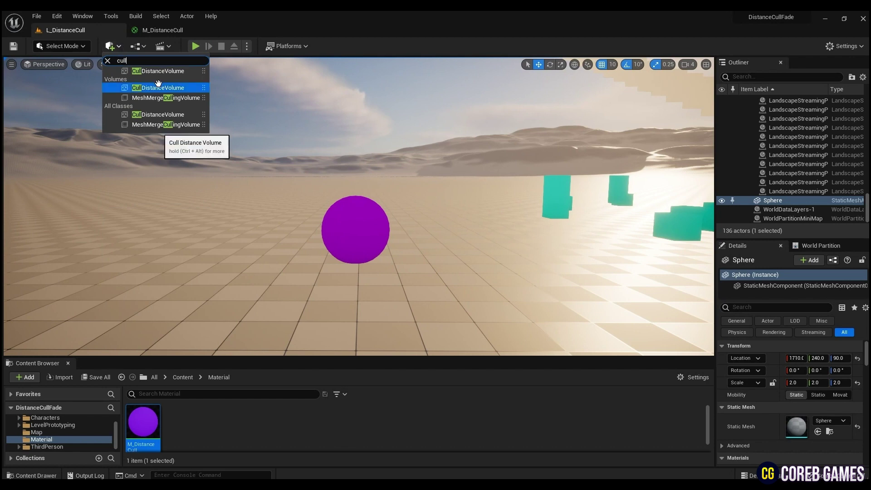
{"action": "left_click", "coordinate": [160, 71]}
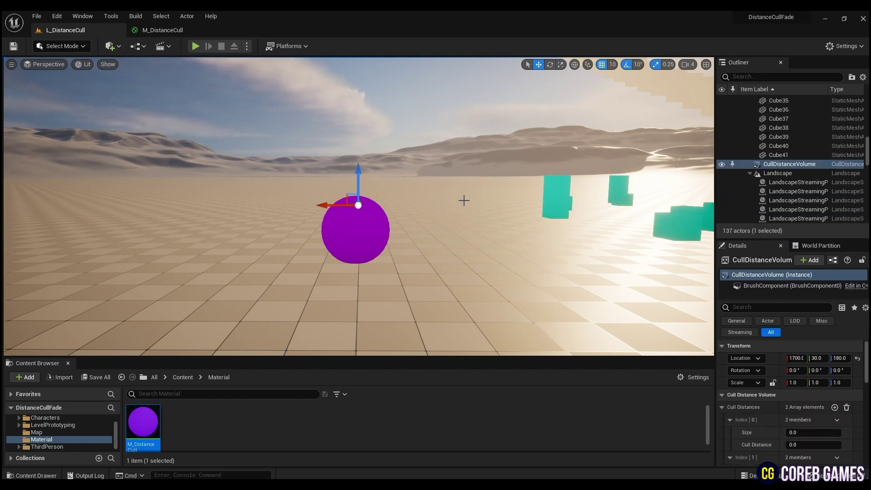
{"action": "right_click_drag", "start_coordinate": [455, 219], "coordinate": [458, 219]}
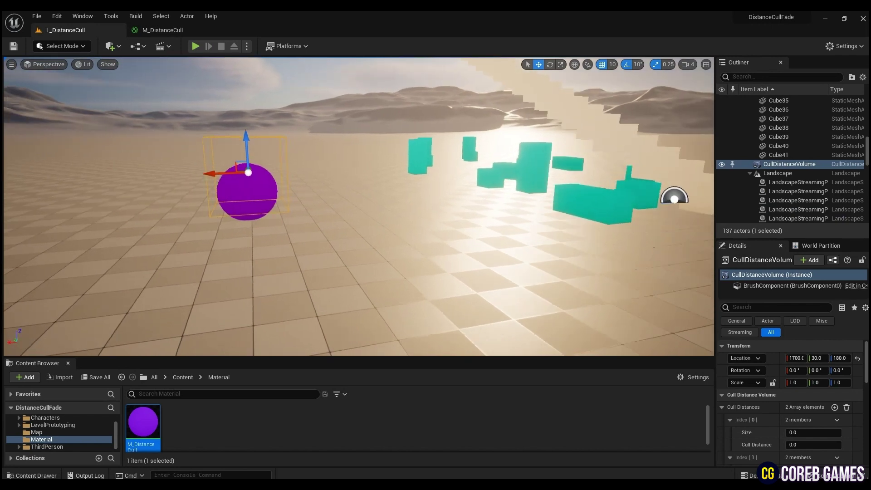
{"action": "mouse_move", "coordinate": [316, 213]}
{"action": "right_mouse_down"}
{"action": "mouse_move", "coordinate": [292, 147]}
{"action": "mouse_move", "coordinate": [359, 189]}
{"action": "right_mouse_up"}
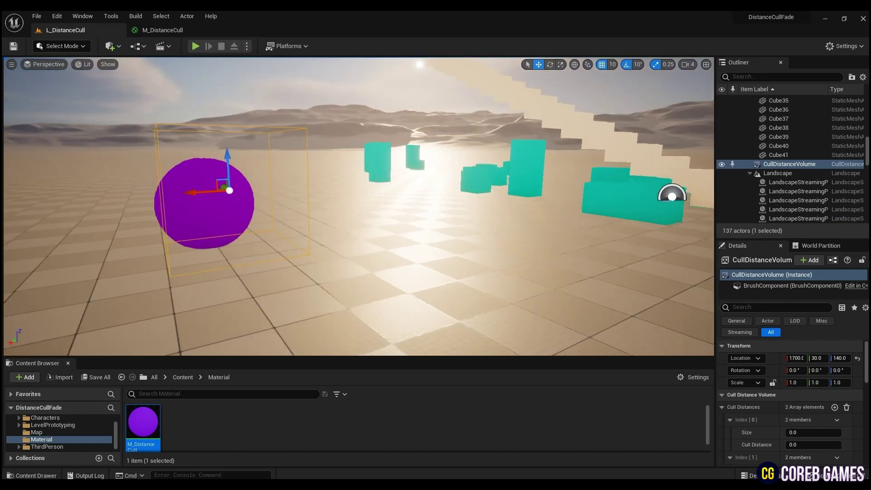
{"action": "left_click_drag", "start_coordinate": [359, 189], "coordinate": [311, 182]}
{"action": "right_click_drag", "start_coordinate": [310, 182], "coordinate": [418, 232]}
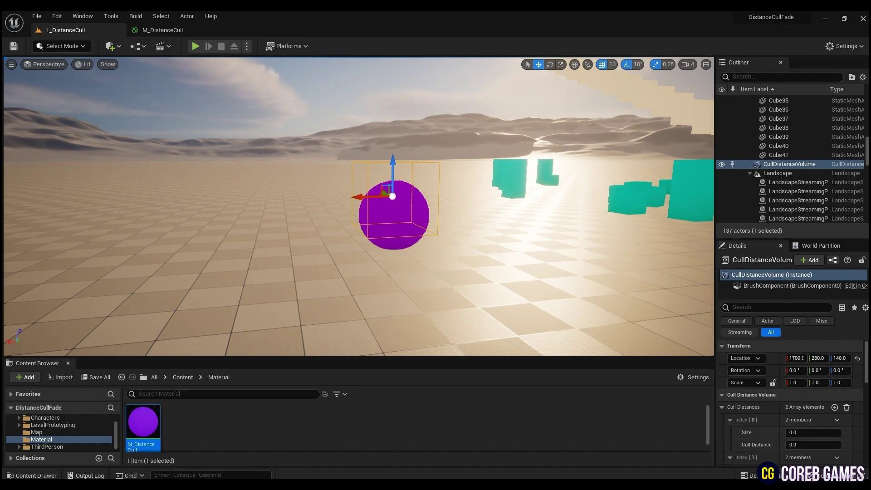
{"action": "scroll", "coordinate": [825, 409], "scroll_direction": "down", "scroll_amount": 1}
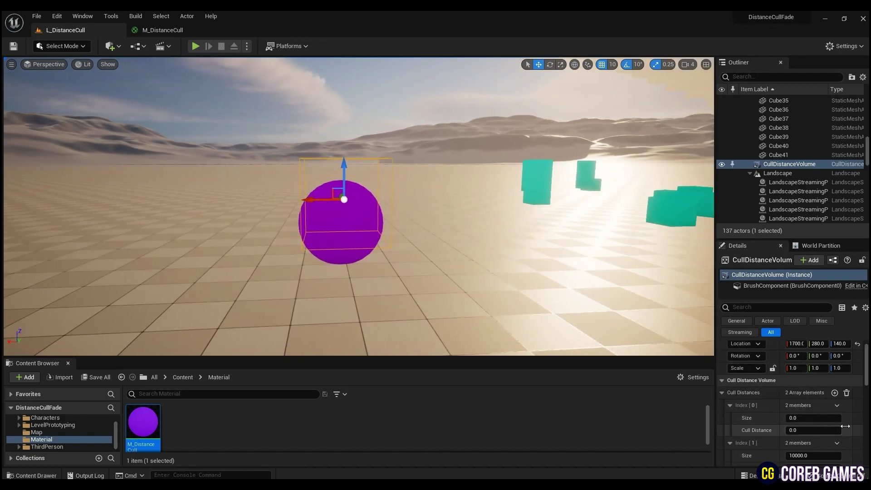
{"action": "scroll", "coordinate": [828, 388], "scroll_direction": "down", "scroll_amount": 1}
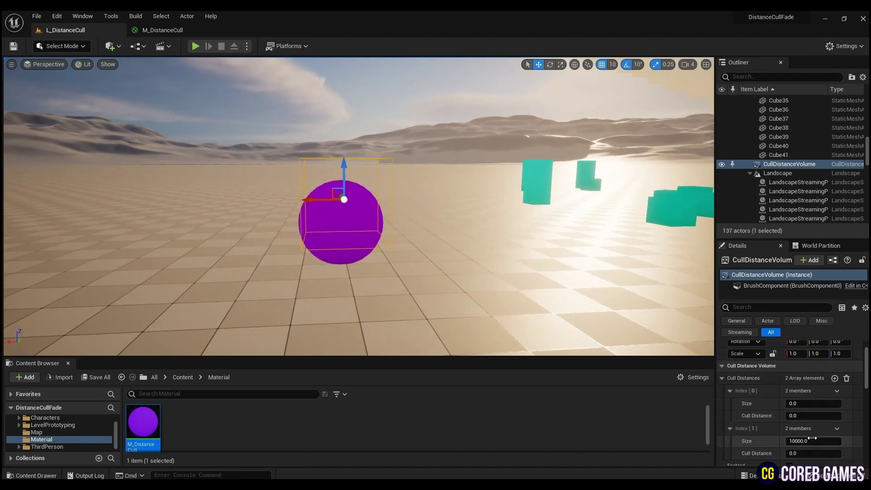
{"action": "scroll", "coordinate": [837, 431], "scroll_direction": "down", "scroll_amount": 2}
{"action": "scroll", "coordinate": [797, 417], "scroll_direction": "down", "scroll_amount": 1}
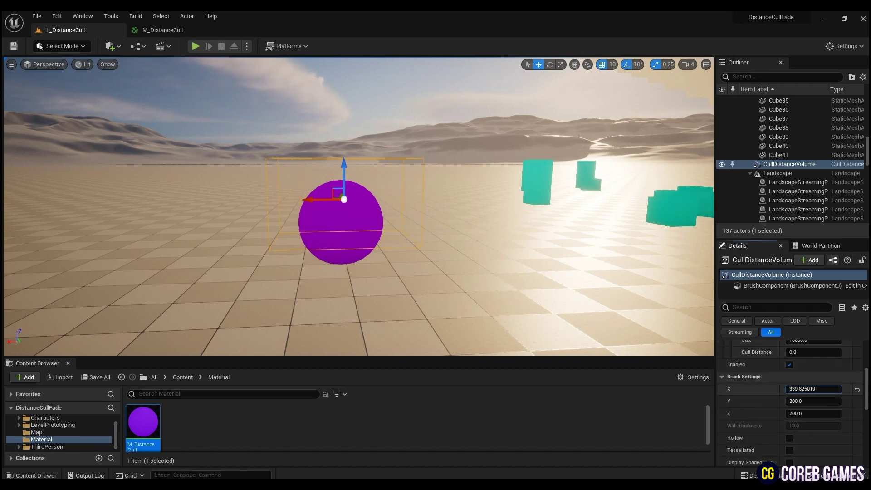
Widen the cull volume's brush along Y and make it taller.
{"action": "mouse_move", "coordinate": [814, 401]}
{"action": "left_mouse_down"}
{"action": "mouse_move", "coordinate": [831, 401]}
{"action": "mouse_move", "coordinate": [834, 413]}
{"action": "left_mouse_up"}
{"action": "mouse_move", "coordinate": [548, 200]}
{"action": "right_mouse_down"}
{"action": "mouse_move", "coordinate": [667, 208]}
{"action": "mouse_move", "coordinate": [612, 204]}
{"action": "right_mouse_up"}
{"action": "scroll", "coordinate": [820, 407], "scroll_direction": "up", "scroll_amount": 3}
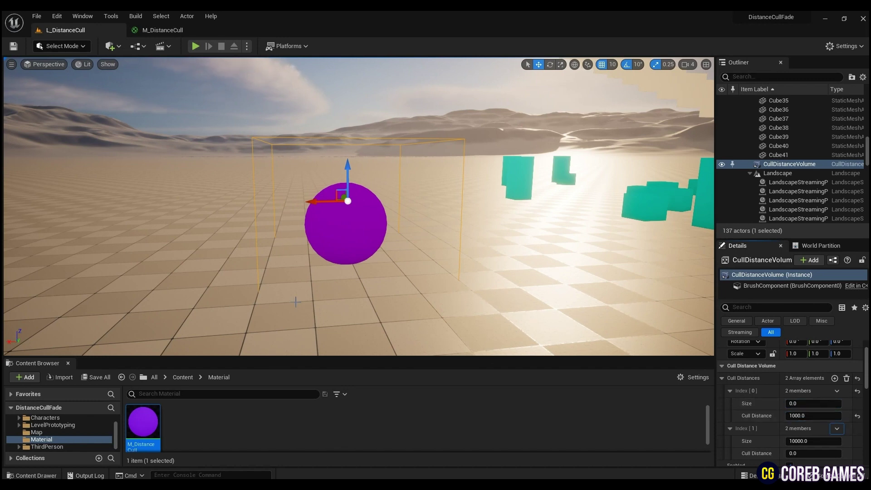
{"action": "scroll", "coordinate": [295, 302], "scroll_direction": "down", "scroll_amount": 5}
{"action": "scroll", "coordinate": [296, 301], "scroll_direction": "up", "scroll_amount": 3}
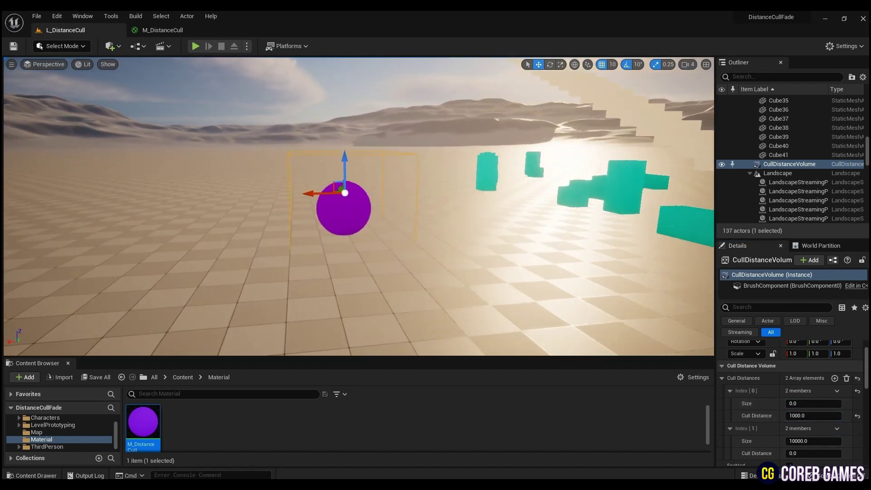
Fly the camera back and forth to test sphere culling, then reset cull distance to 1000.
{"action": "right_click_drag", "start_coordinate": [359, 207], "coordinate": [409, 198]}
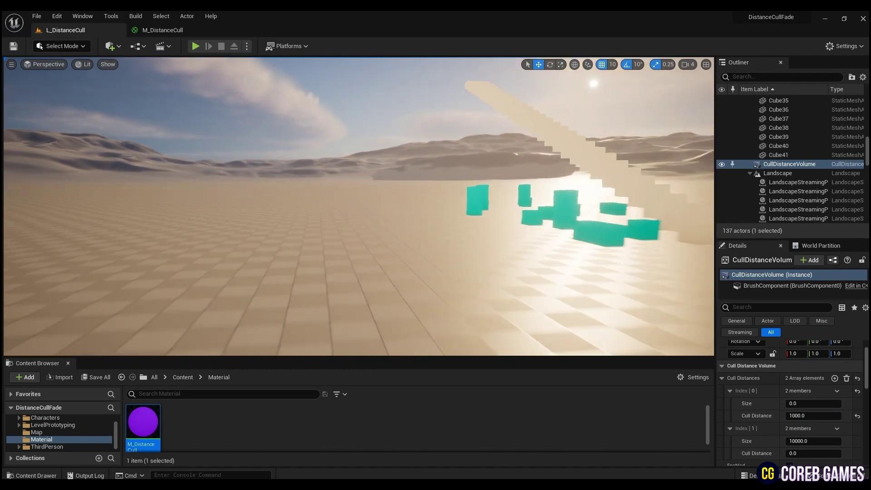
{"action": "key", "text": "w"}
{"action": "key", "text": "s"}
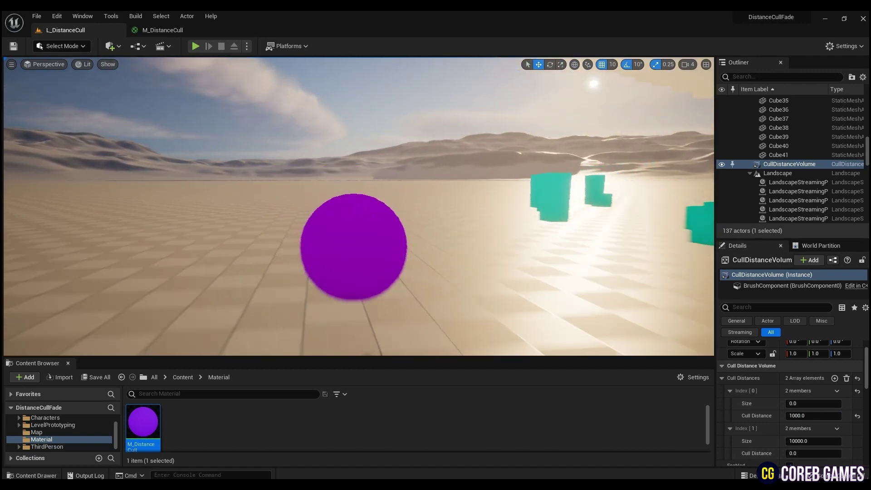
{"action": "key", "text": "s"}
{"action": "key", "text": "w"}
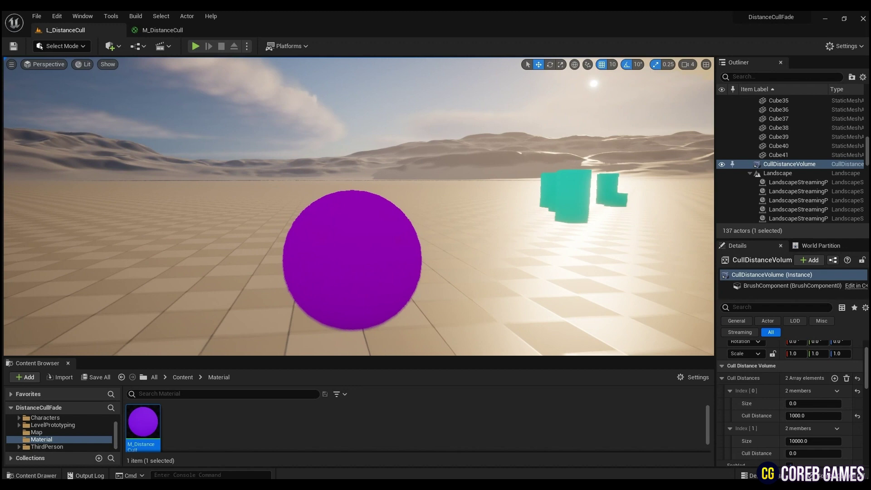
{"action": "key", "text": "s"}
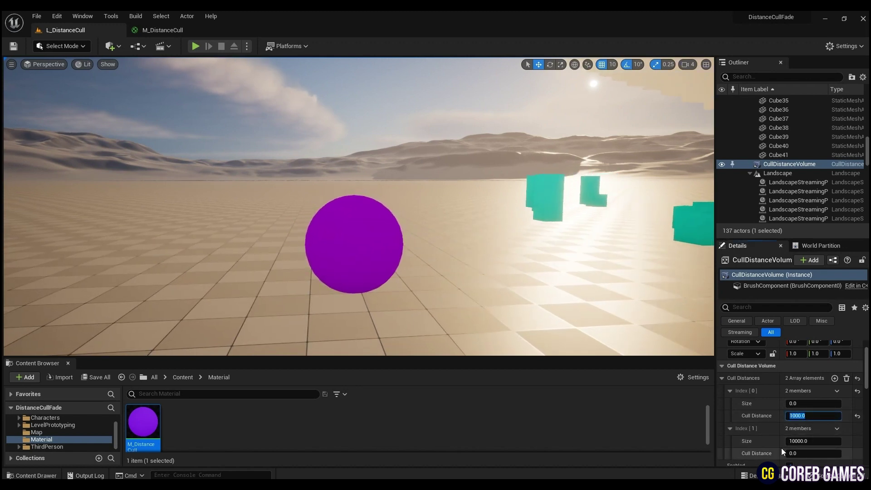
{"action": "key", "text": "s"}
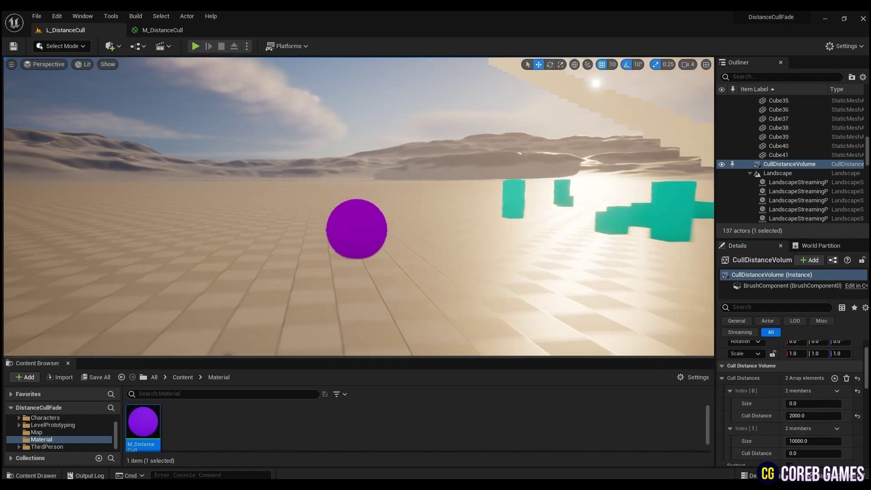
{"action": "key", "text": "w"}
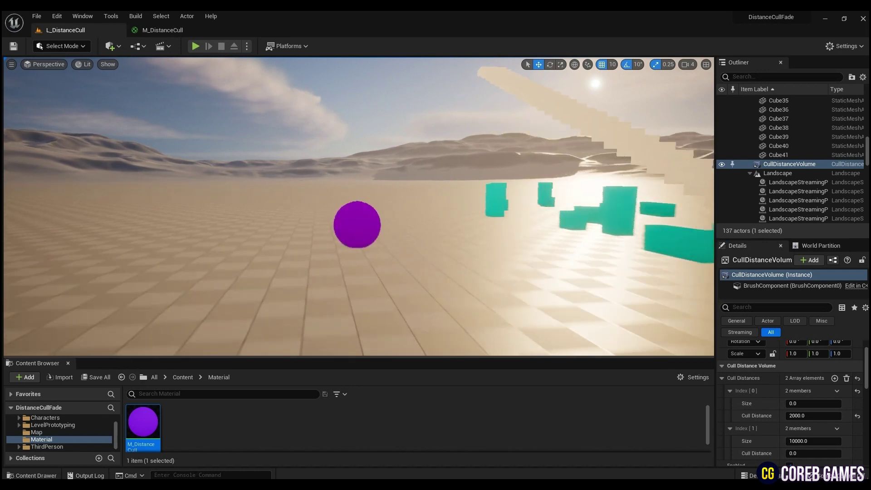
{"action": "key", "text": "s"}
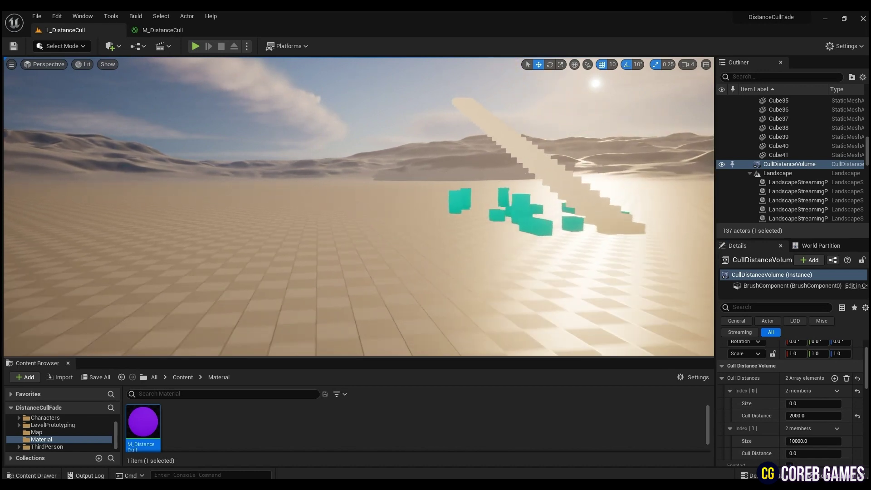
{"action": "key", "text": "w"}
{"action": "left_click_drag", "start_coordinate": [827, 416], "coordinate": [804, 415]}
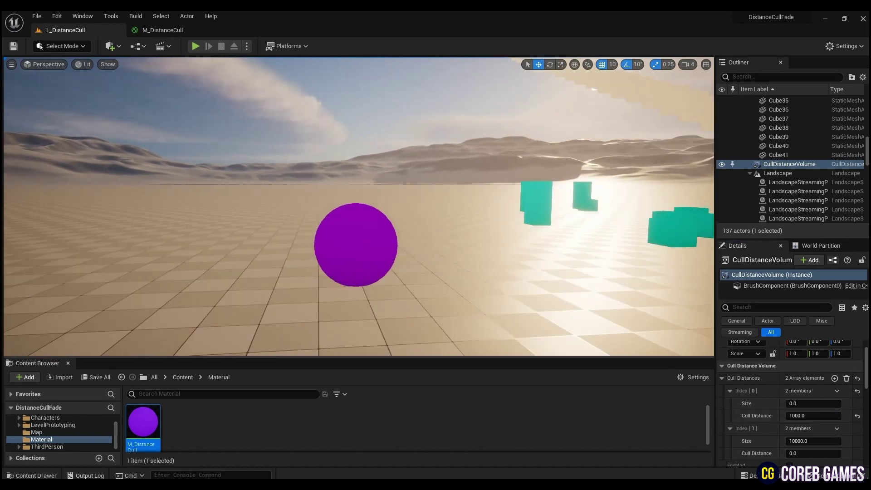
Add a Lerp node to M_DistanceCull with Distance Cull Fade driving its Alpha.
{"action": "double_click", "coordinate": [136, 443]}
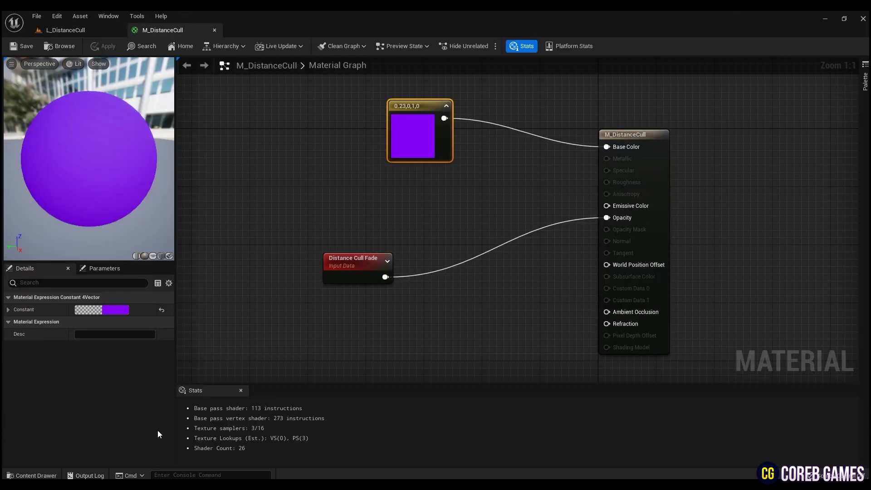
{"action": "right_click_drag", "start_coordinate": [349, 217], "coordinate": [394, 233]}
{"action": "right_click", "coordinate": [543, 200]}
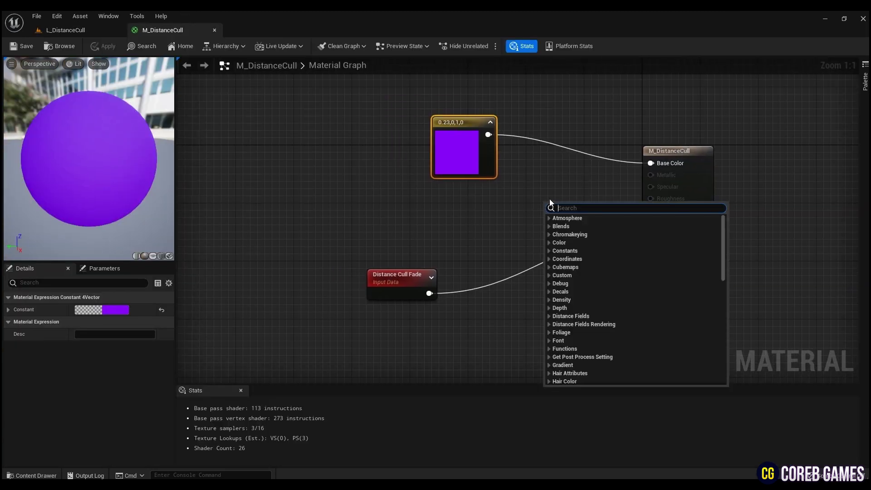
{"action": "key", "text": "Escape"}
{"action": "left_click", "coordinate": [540, 187]}
{"action": "left_click_drag", "start_coordinate": [561, 198], "coordinate": [558, 181]}
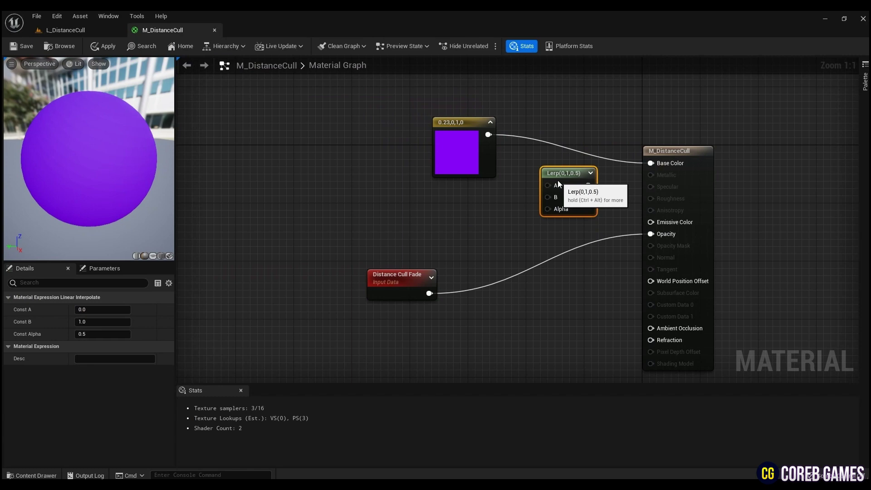
{"action": "left_click_drag", "start_coordinate": [429, 293], "coordinate": [547, 209]}
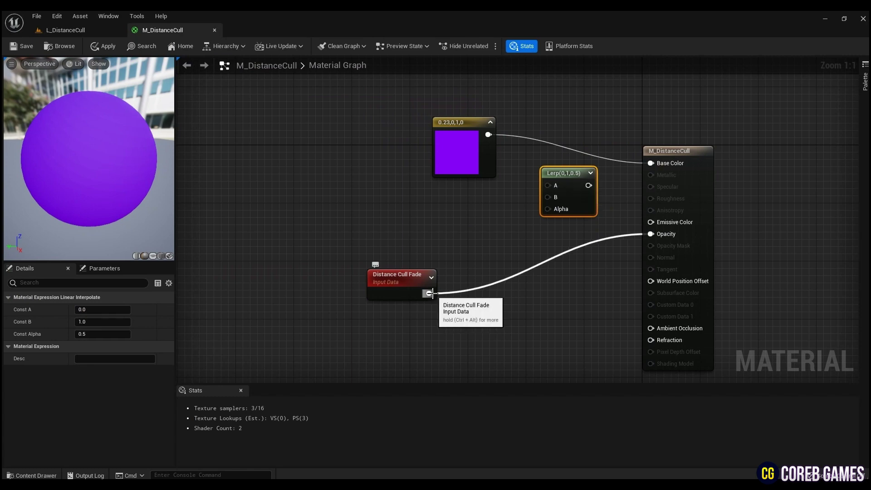
Duplicate the purple constant and connect the copy to Lerp B.
{"action": "left_click", "coordinate": [468, 240]}
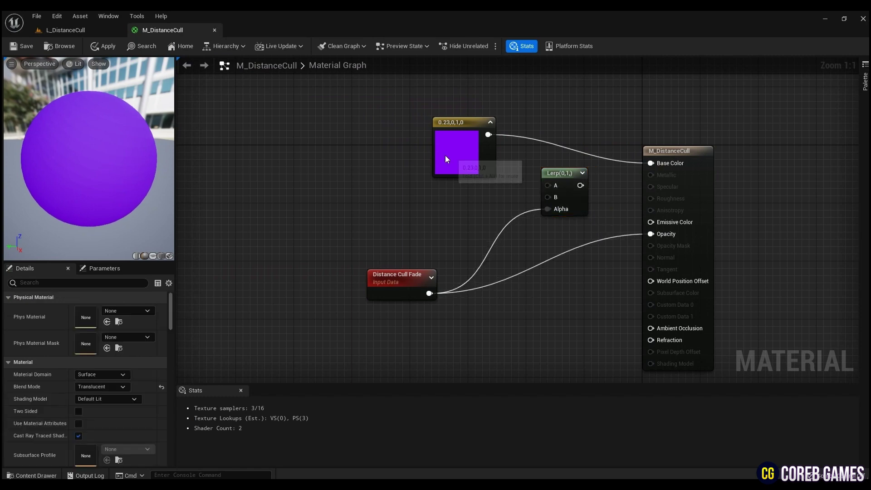
{"action": "left_click", "coordinate": [446, 155]}
{"action": "key", "text": "ctrl+d"}
{"action": "left_click_drag", "start_coordinate": [453, 174], "coordinate": [418, 201]}
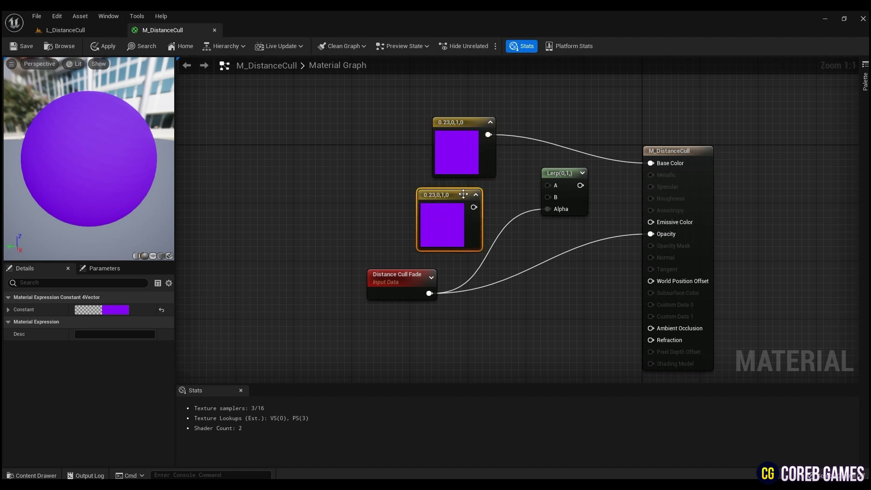
{"action": "mouse_move", "coordinate": [474, 207]}
{"action": "left_mouse_down"}
{"action": "mouse_move", "coordinate": [548, 197]}
{"action": "mouse_move", "coordinate": [650, 164]}
{"action": "left_mouse_up"}
Make the copied constant cyan, align the colour nodes, and save the material.
{"action": "left_click", "coordinate": [107, 311]}
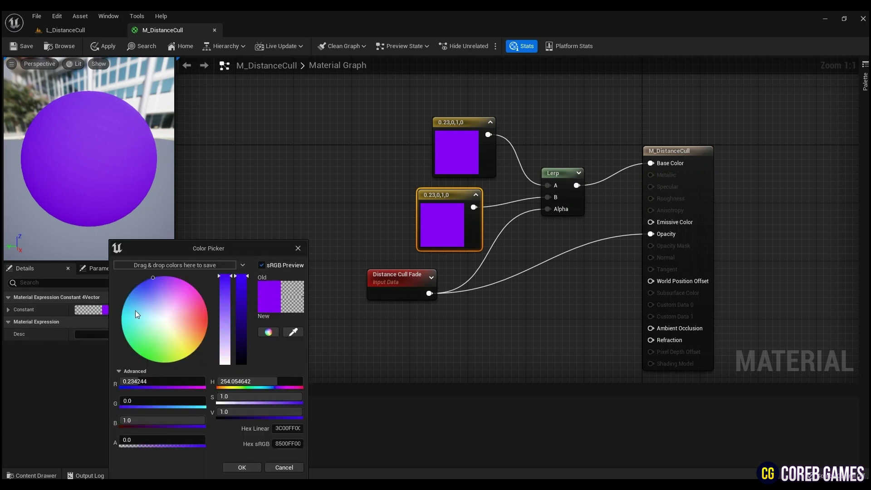
{"action": "left_click_drag", "start_coordinate": [136, 310], "coordinate": [123, 307]}
{"action": "left_click", "coordinate": [241, 468]}
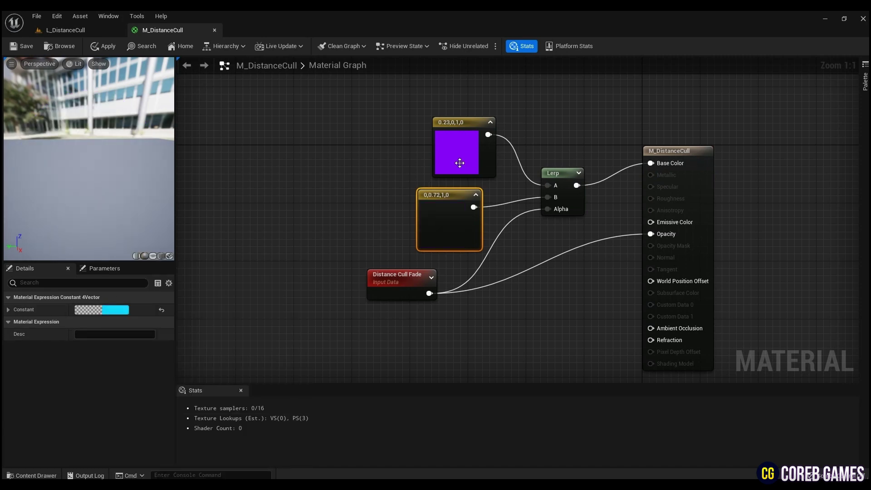
{"action": "left_click_drag", "start_coordinate": [460, 163], "coordinate": [444, 162]}
{"action": "key", "text": "ctrl+s"}
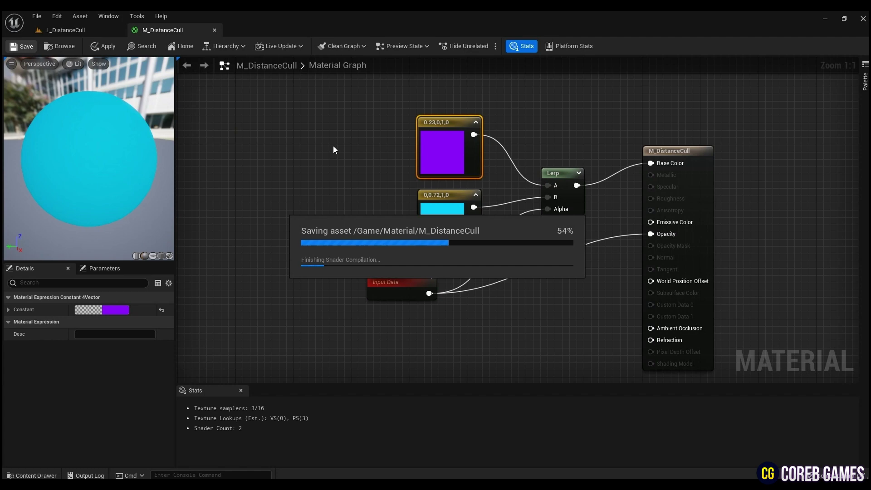
Return to the L_DistanceCull level and fly around to view the cyan sphere.
{"action": "left_click", "coordinate": [68, 29]}
{"action": "key", "text": "w"}
{"action": "mouse_move", "coordinate": [355, 245]}
{"action": "right_mouse_down"}
{"action": "mouse_move", "coordinate": [354, 259]}
{"action": "mouse_move", "coordinate": [354, 231]}
{"action": "right_mouse_up"}
{"action": "key", "text": "s"}
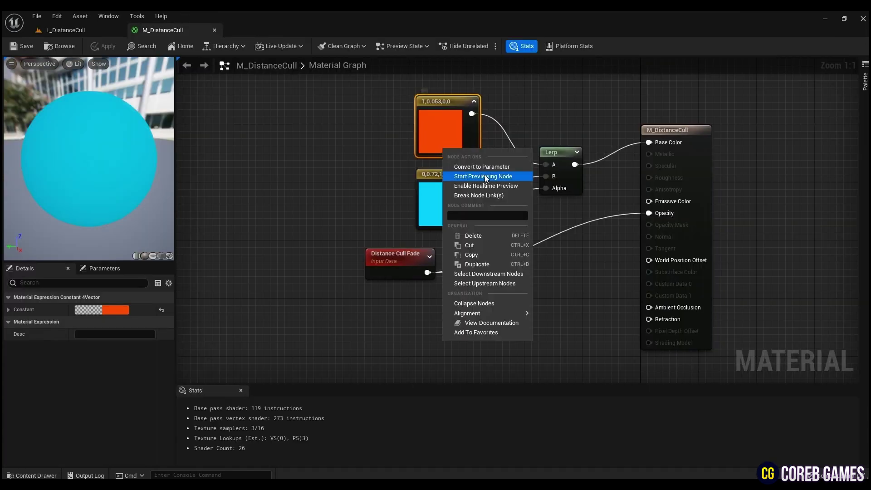
Convert both constants to parameters named Color1 and Color2, align them, and save.
{"action": "left_click", "coordinate": [480, 166]}
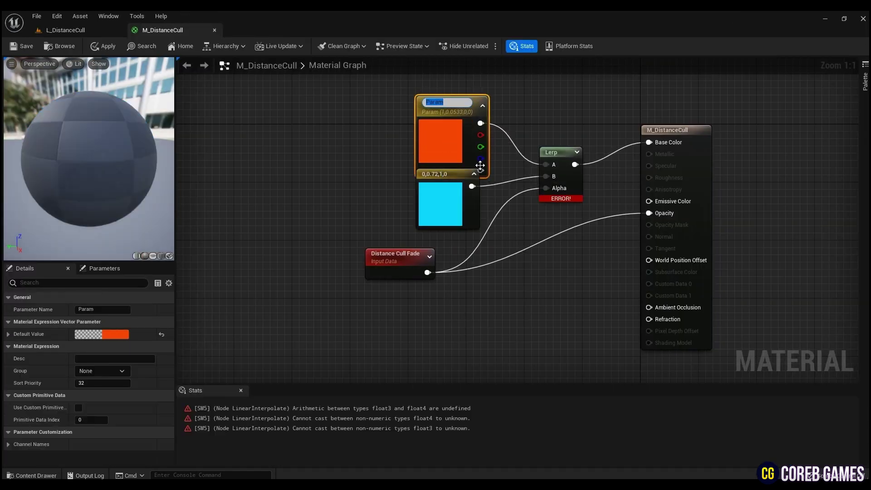
{"action": "left_click_drag", "start_coordinate": [481, 166], "coordinate": [431, 128]}
{"action": "right_click", "coordinate": [452, 188]}
{"action": "left_click", "coordinate": [466, 197]}
{"action": "left_click", "coordinate": [415, 133]}
{"action": "left_click", "coordinate": [103, 309]}
{"action": "type", "text": "CO"}
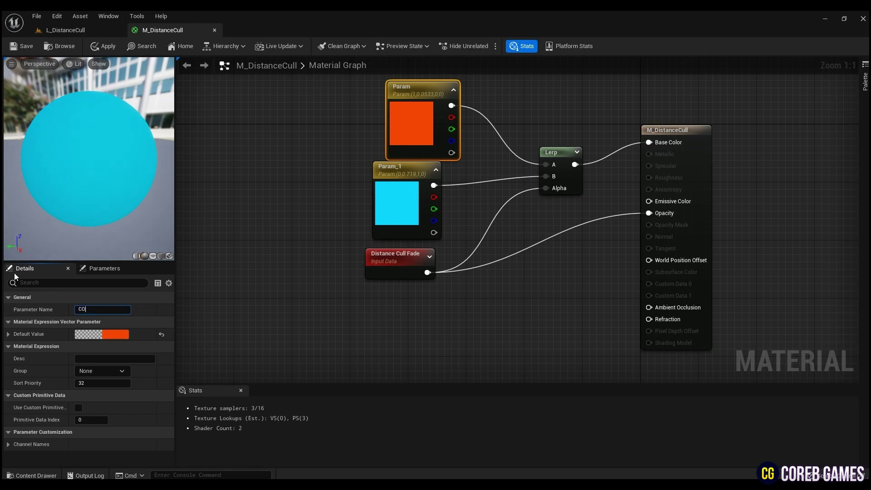
{"action": "left_click", "coordinate": [383, 210]}
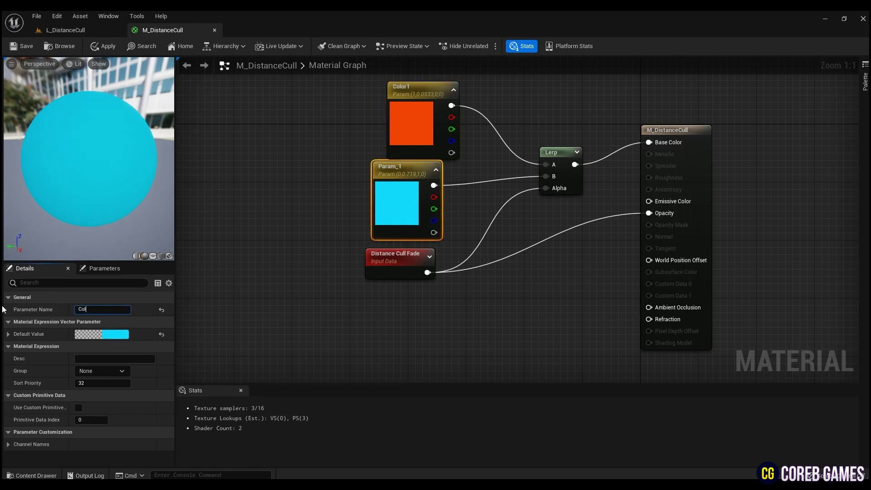
{"action": "left_click_drag", "start_coordinate": [409, 87], "coordinate": [392, 87]}
{"action": "left_click", "coordinate": [30, 50]}
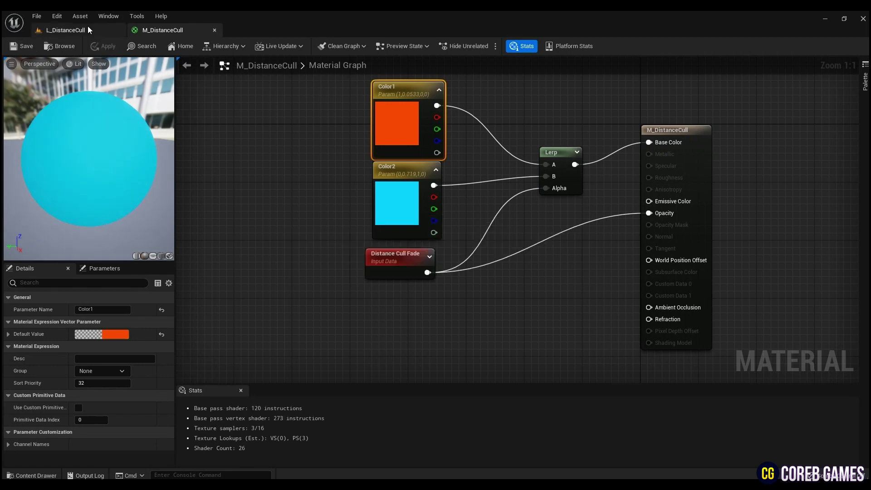
Create the material instance M_DistanceCull_Inst and open it floating over the level.
{"action": "left_click", "coordinate": [88, 26]}
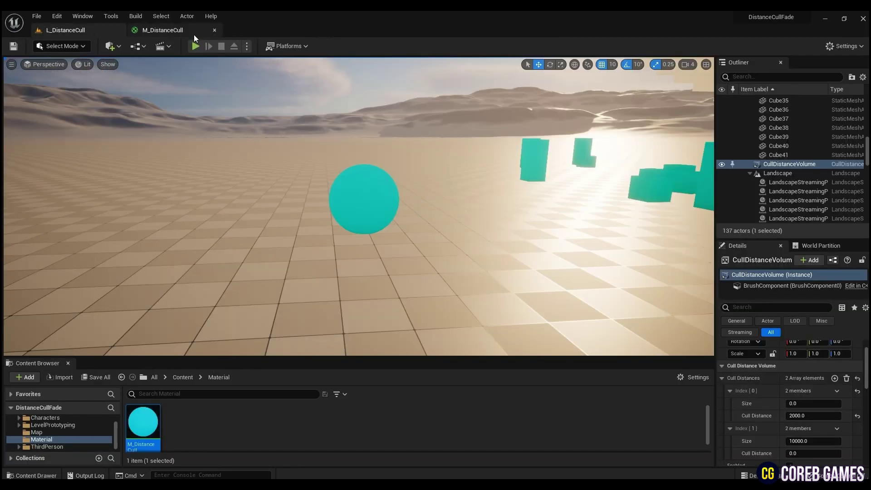
{"action": "left_click", "coordinate": [194, 33]}
{"action": "left_click", "coordinate": [90, 31]}
{"action": "right_click", "coordinate": [142, 430]}
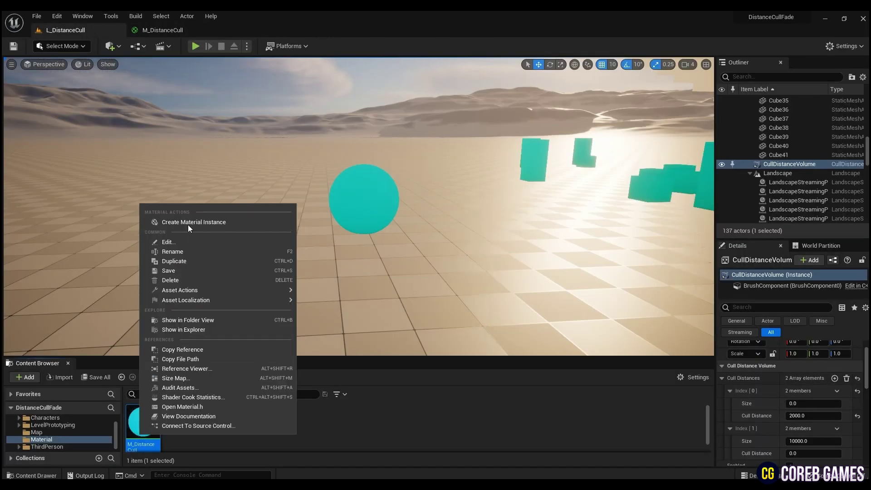
{"action": "left_click", "coordinate": [187, 223]}
{"action": "double_click", "coordinate": [183, 423]}
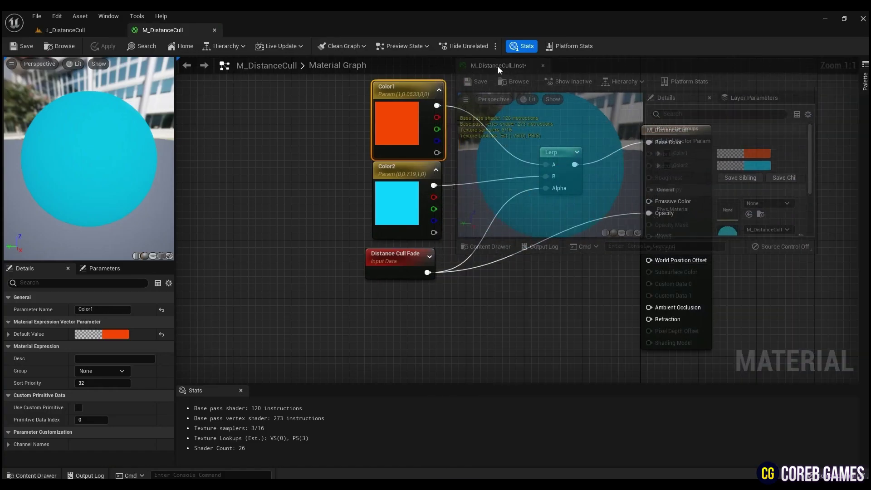
{"action": "left_click_drag", "start_coordinate": [270, 31], "coordinate": [590, 73]}
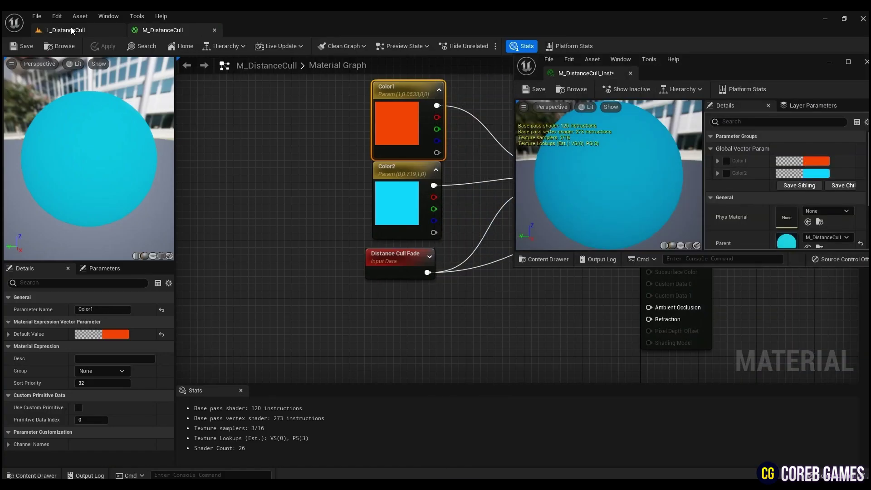
Pick green for Color2 and drop M_DistanceCull_Inst onto the sphere in the viewport.
{"action": "left_click", "coordinate": [809, 161]}
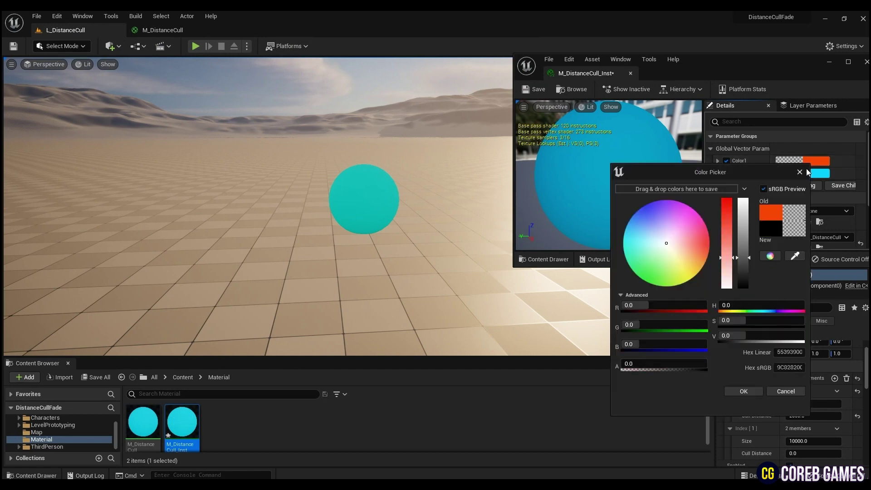
{"action": "left_click", "coordinate": [801, 172]}
{"action": "left_click", "coordinate": [817, 172]}
{"action": "left_click_drag", "start_coordinate": [664, 252], "coordinate": [639, 301]}
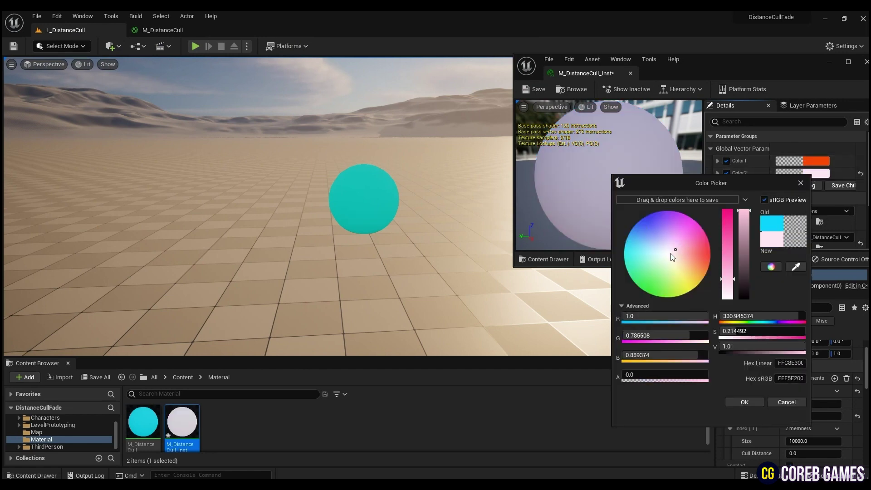
{"action": "left_click", "coordinate": [743, 403]}
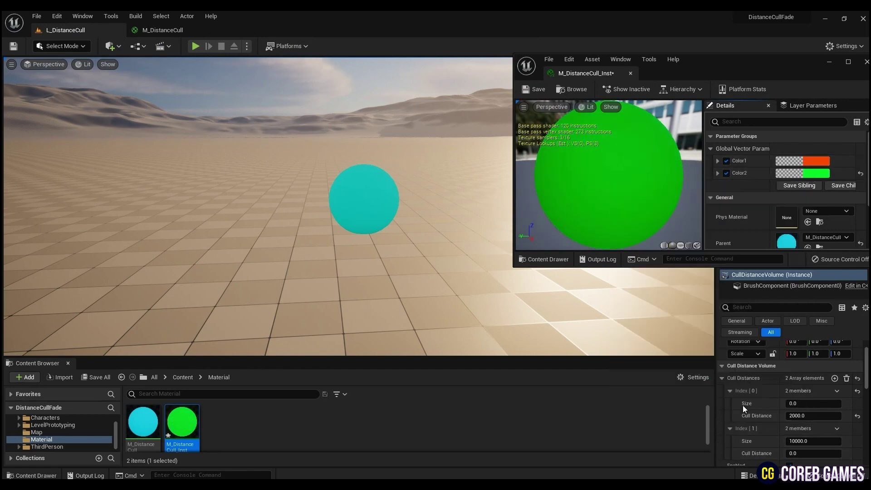
{"action": "left_click_drag", "start_coordinate": [193, 424], "coordinate": [346, 201]}
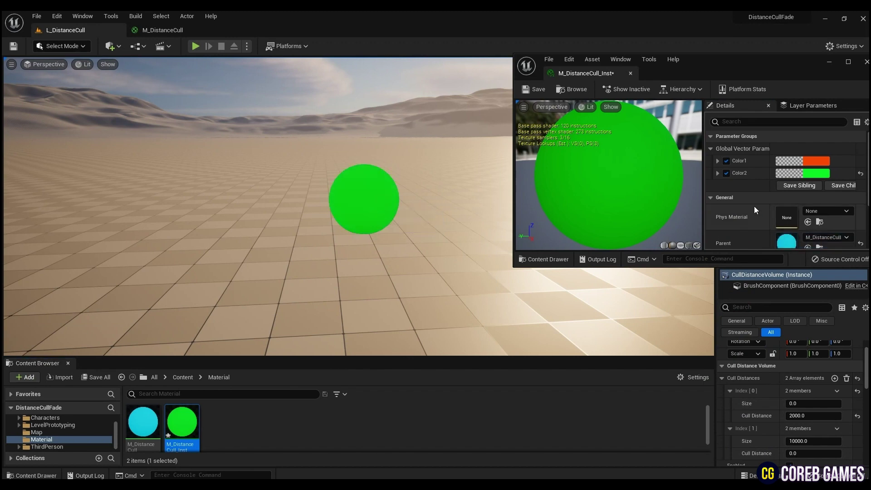
Re-pick Color2 as bright green, then fly back from the sphere until it is culled.
{"action": "left_click", "coordinate": [808, 175]}
{"action": "left_click", "coordinate": [684, 293]}
{"action": "left_click_drag", "start_coordinate": [686, 292], "coordinate": [597, 248]}
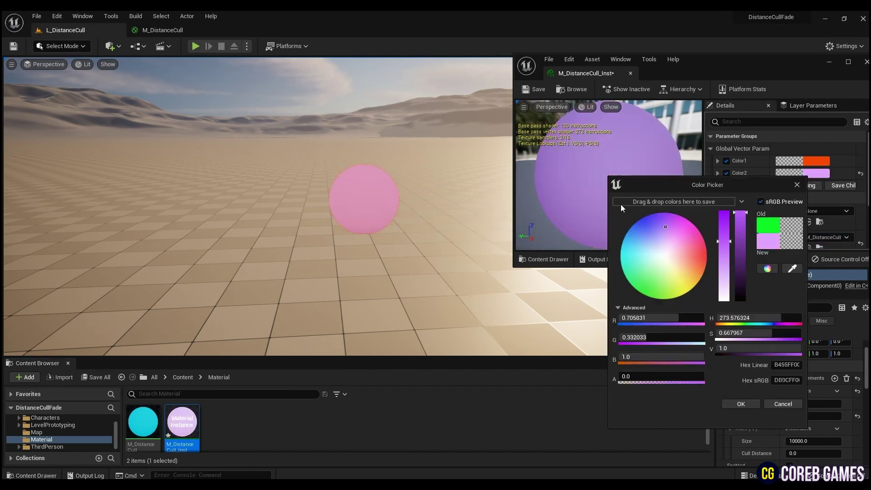
{"action": "left_click_drag", "start_coordinate": [598, 249], "coordinate": [530, 386]}
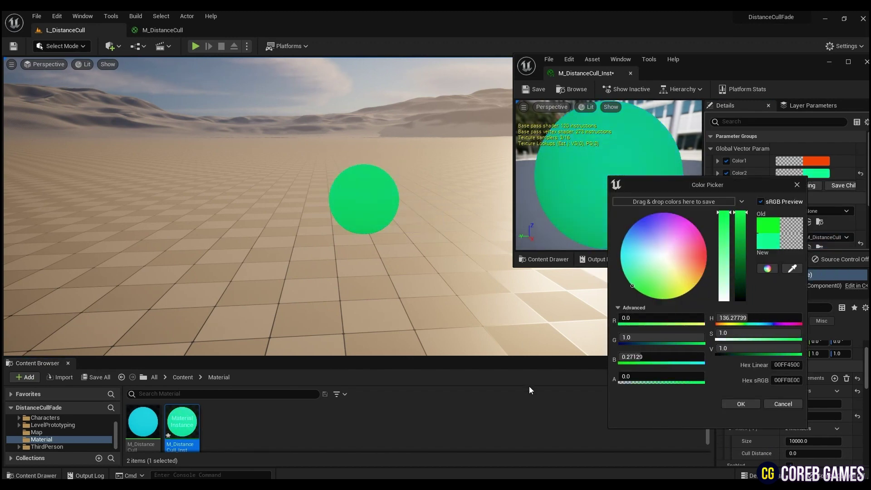
{"action": "left_click", "coordinate": [742, 404]}
{"action": "right_click_drag", "start_coordinate": [408, 272], "coordinate": [409, 272]}
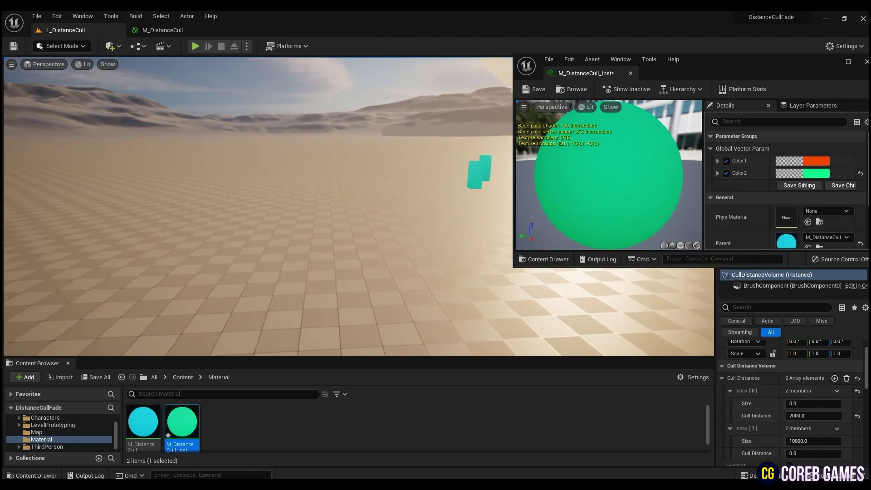
{"action": "right_click_drag", "start_coordinate": [420, 196], "coordinate": [420, 195]}
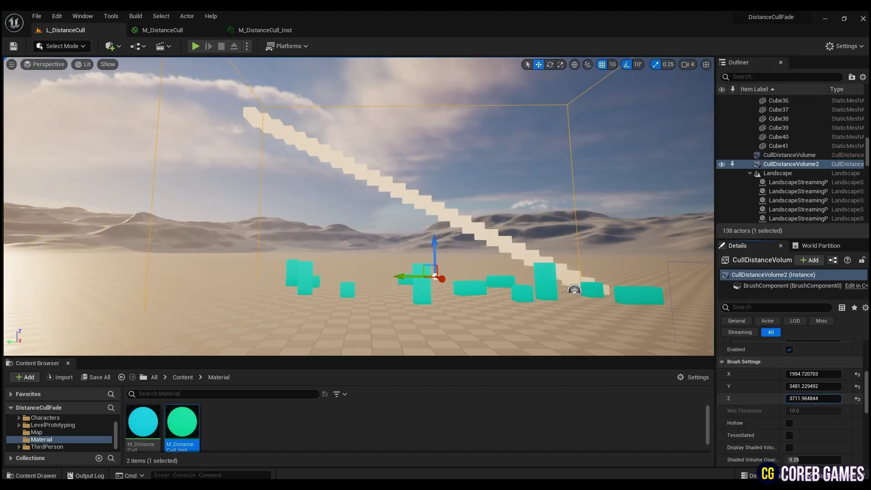
Look around the staircase and cubes, then Play In Editor and run the character forward.
{"action": "right_click_drag", "start_coordinate": [409, 205], "coordinate": [409, 204]}
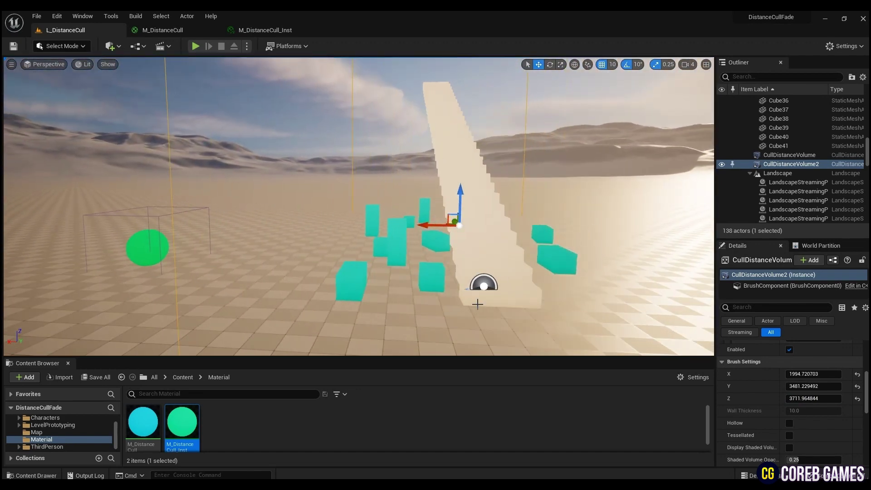
{"action": "right_click_drag", "start_coordinate": [322, 157], "coordinate": [322, 156]}
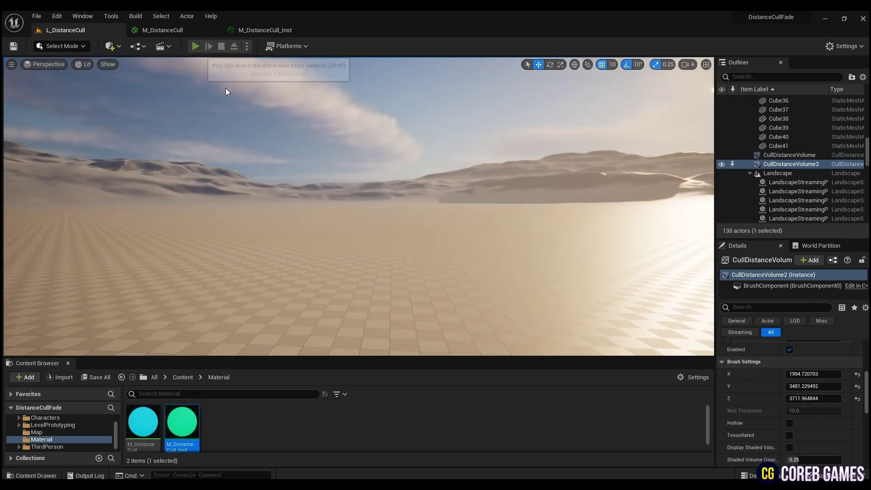
{"action": "key", "text": "alt+p"}
{"action": "key", "text": "w"}
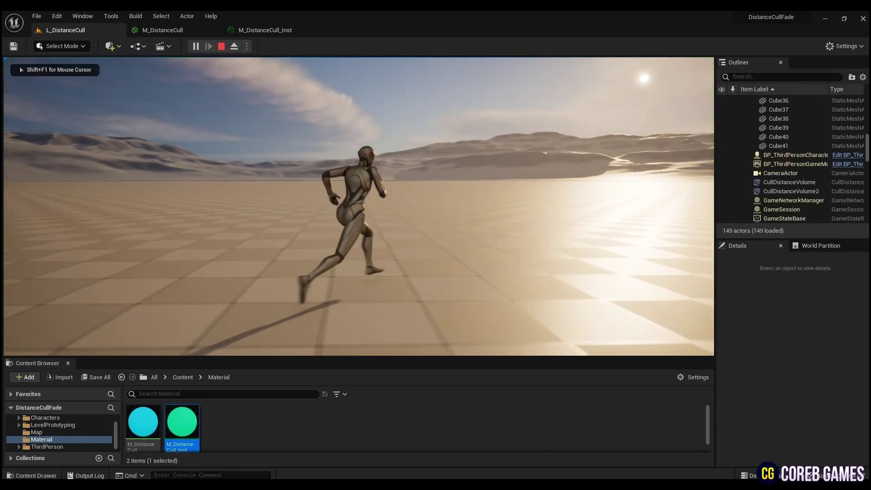